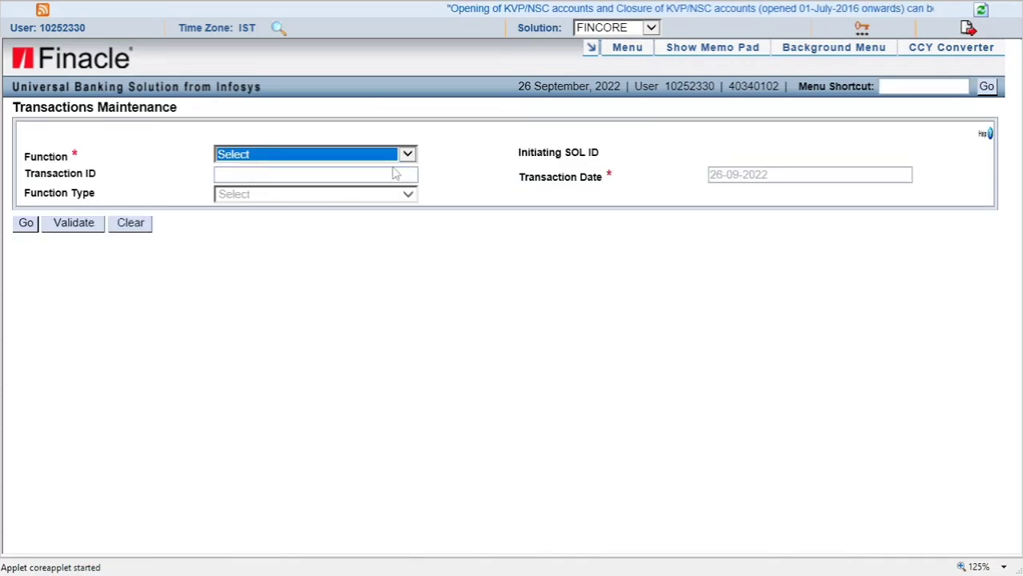
- Set the transaction's Function to A - Add and its Function Type to Withdraw
click(409, 156)
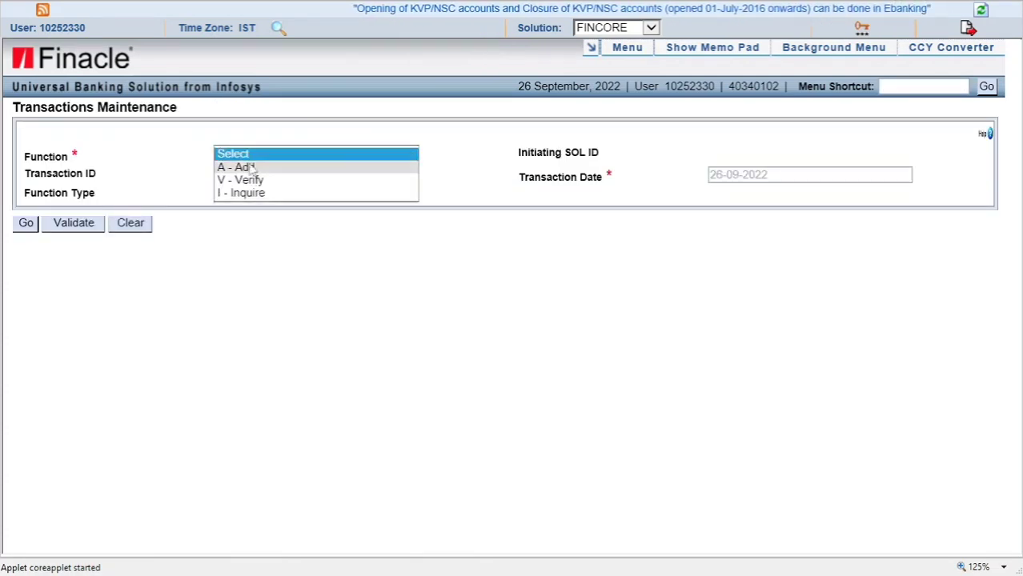
click(291, 170)
click(286, 196)
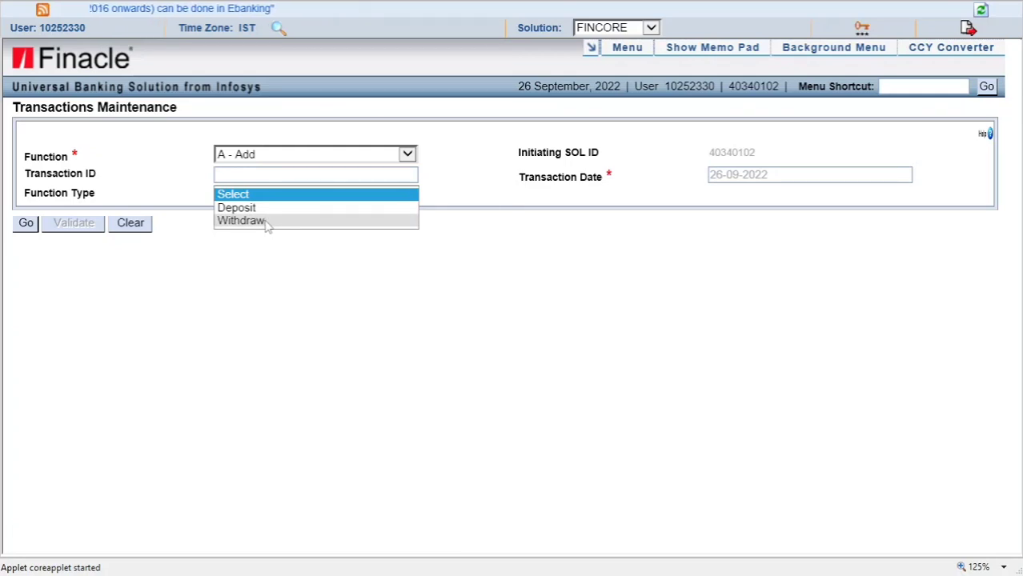
click(267, 221)
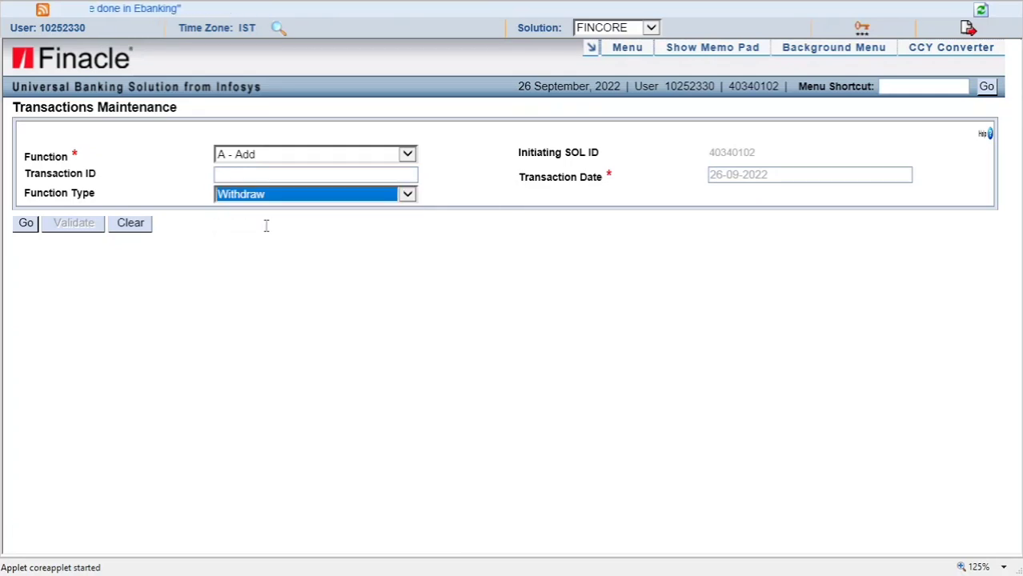
click(257, 271)
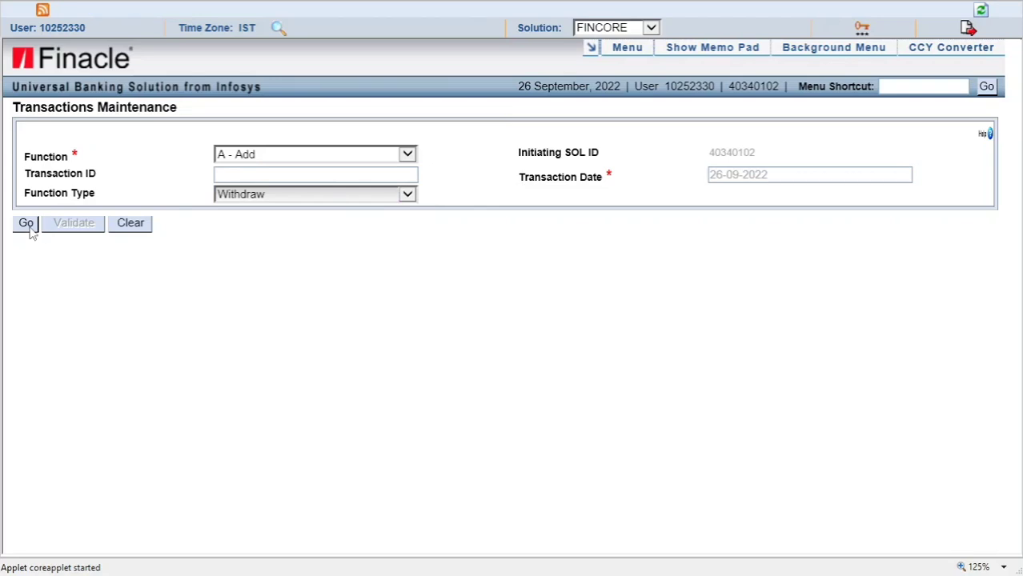
- On the withdrawal form, enter the customer's account number in A/c ID and amount 900 (900,000.00 INR)
click(27, 224)
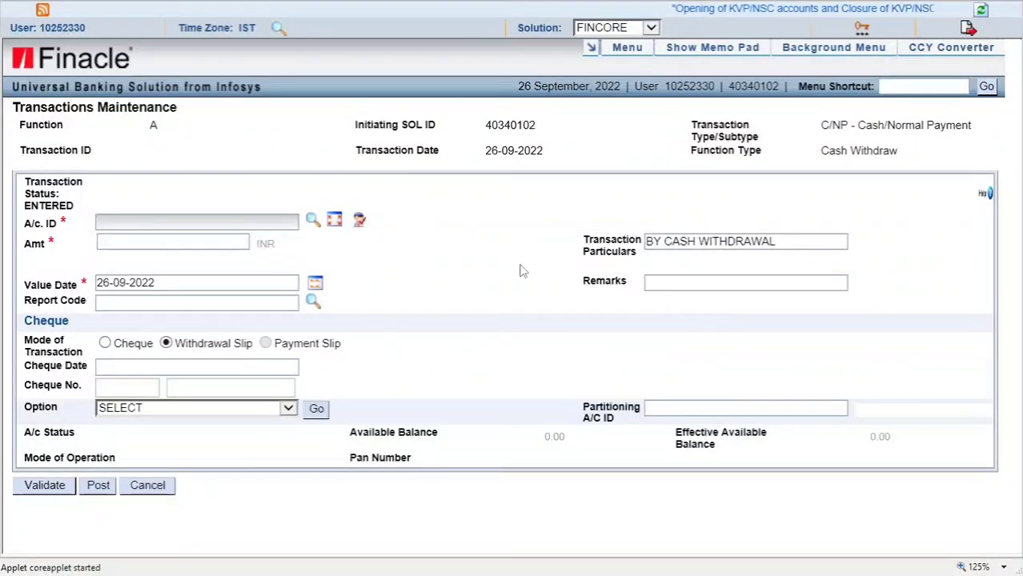
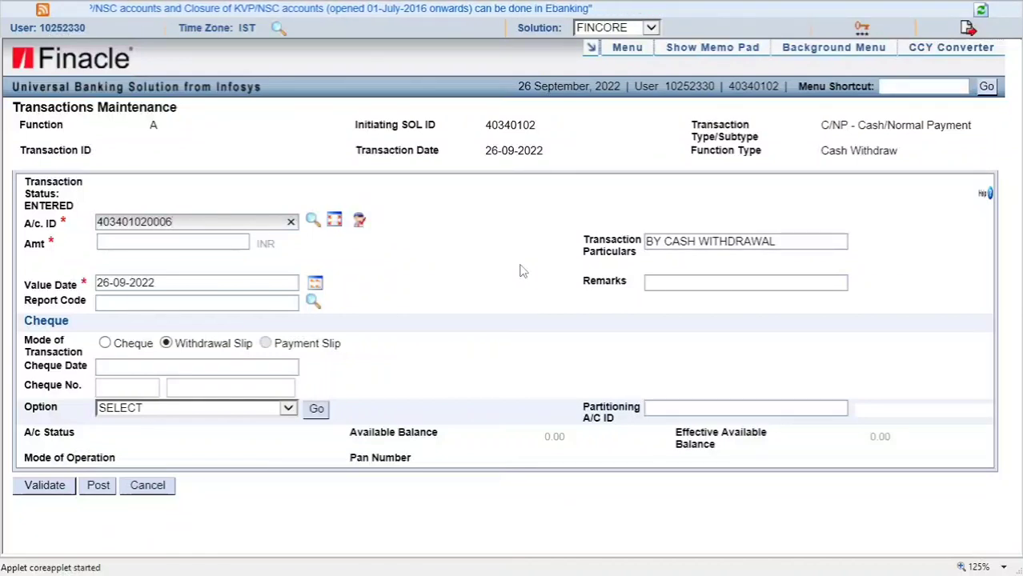
key(Tab)
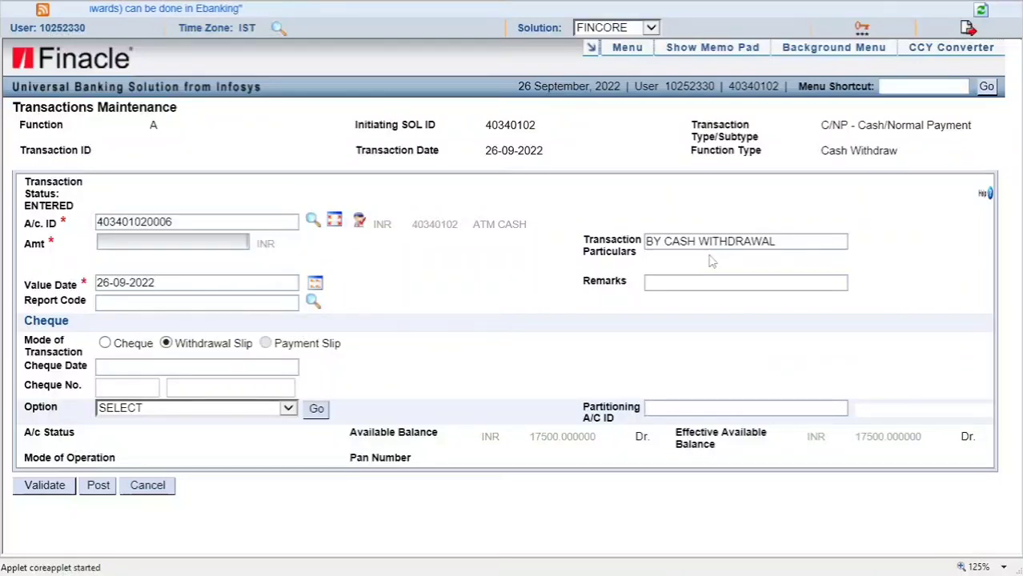
text(900000)
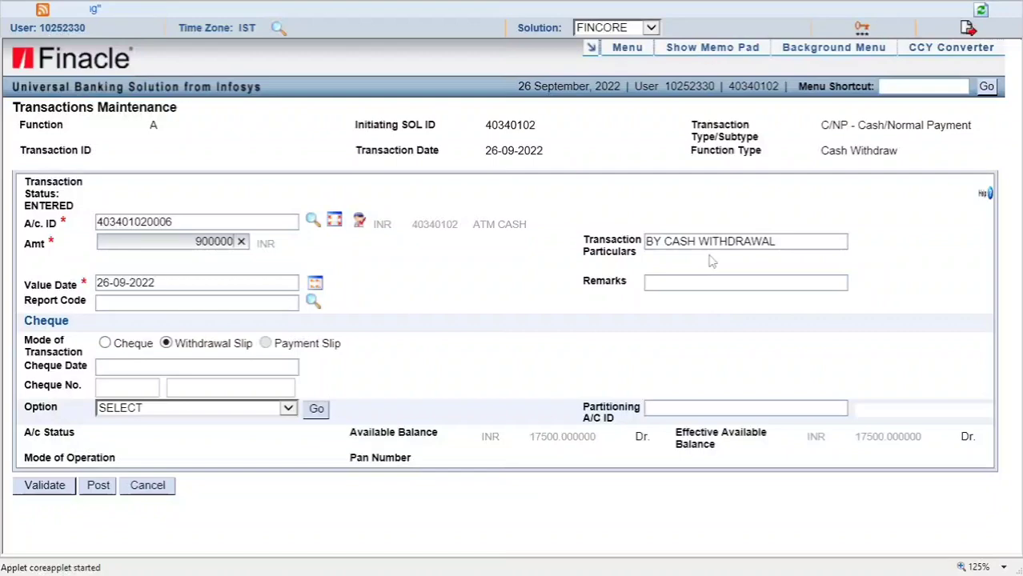
key(Tab)
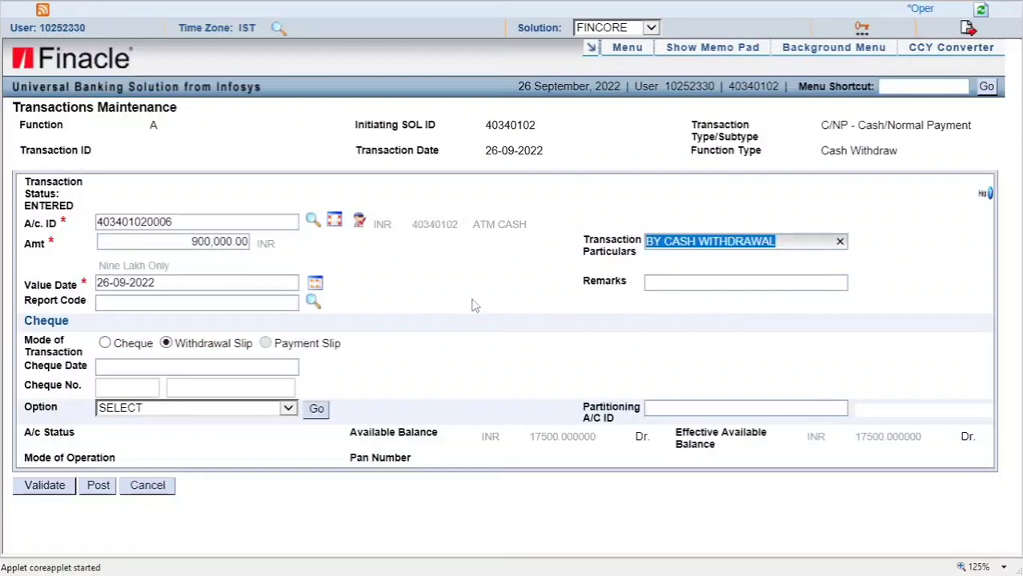
- In Word, change the remark date to 26/09/2022 and select the CASH LOADING-DOPN0593-26/09/2022 line
key(super+d)
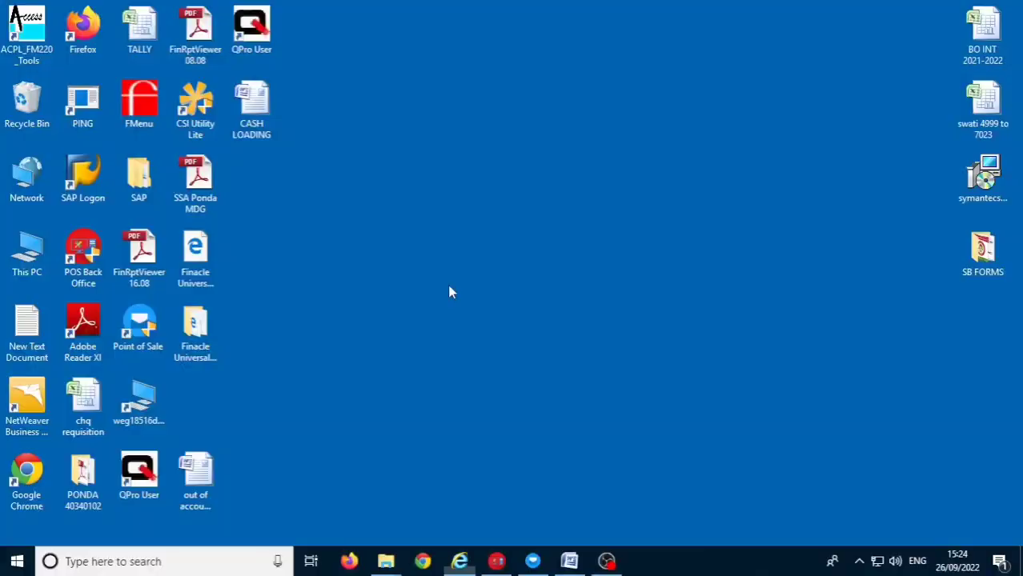
key(alt+Tab)
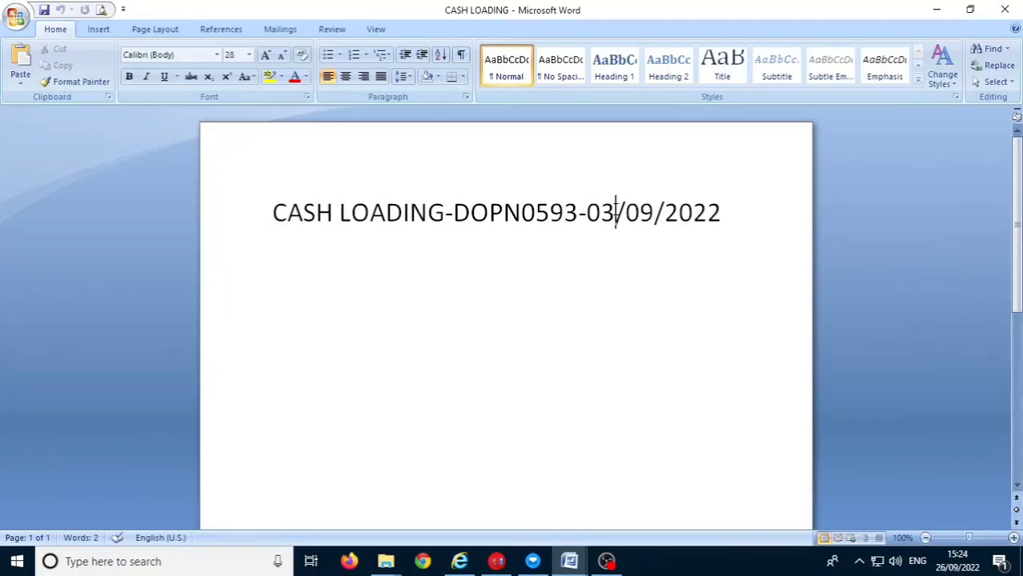
key(BackSpace)
key(BackSpace)
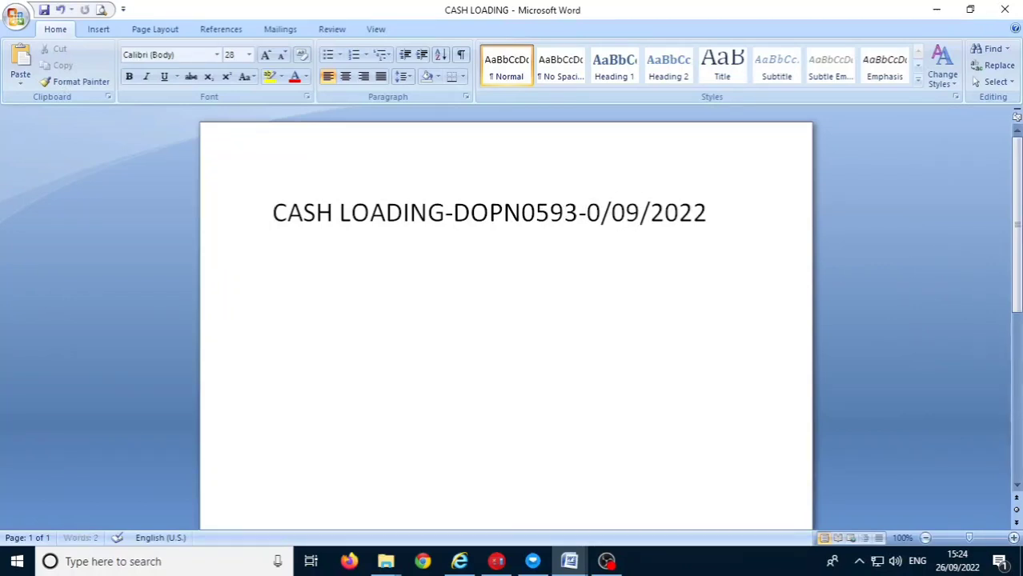
text(26)
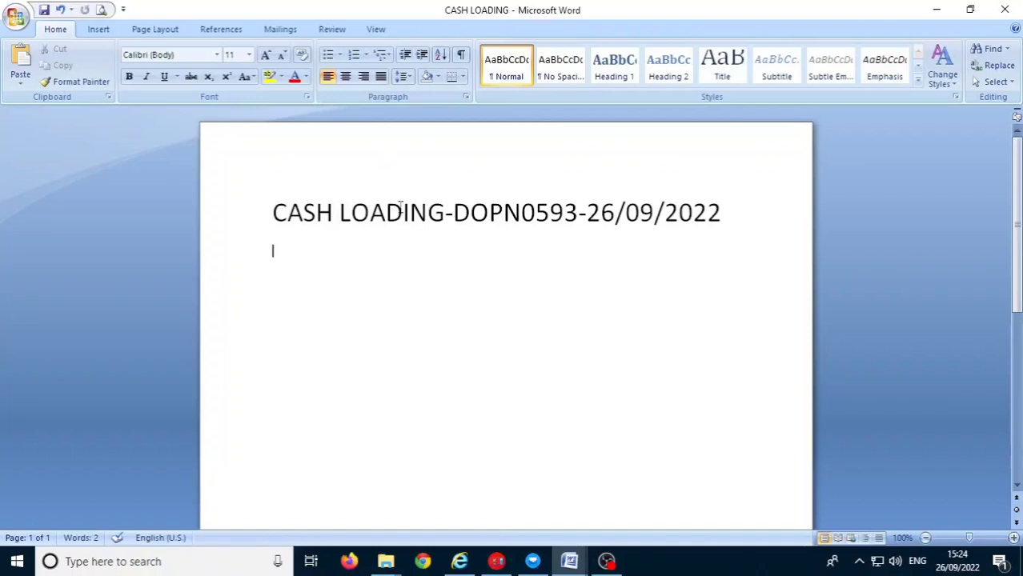
drag(275, 212, 708, 238)
key(ctrl+c)
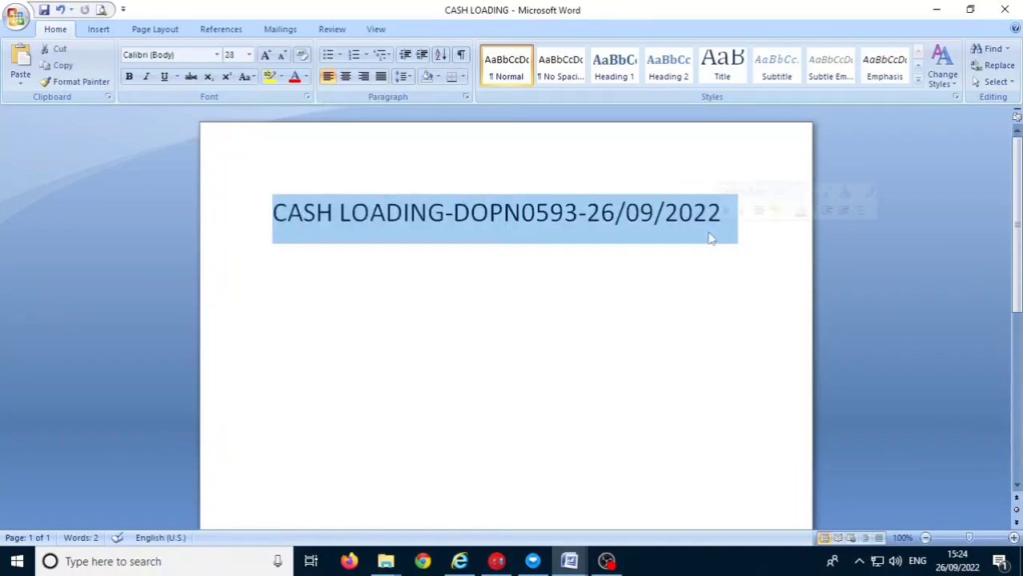
click(934, 12)
- Paste the CASH LOADING remark into Remarks and Transaction Particulars, then post the 900,000.00 withdrawal
click(494, 560)
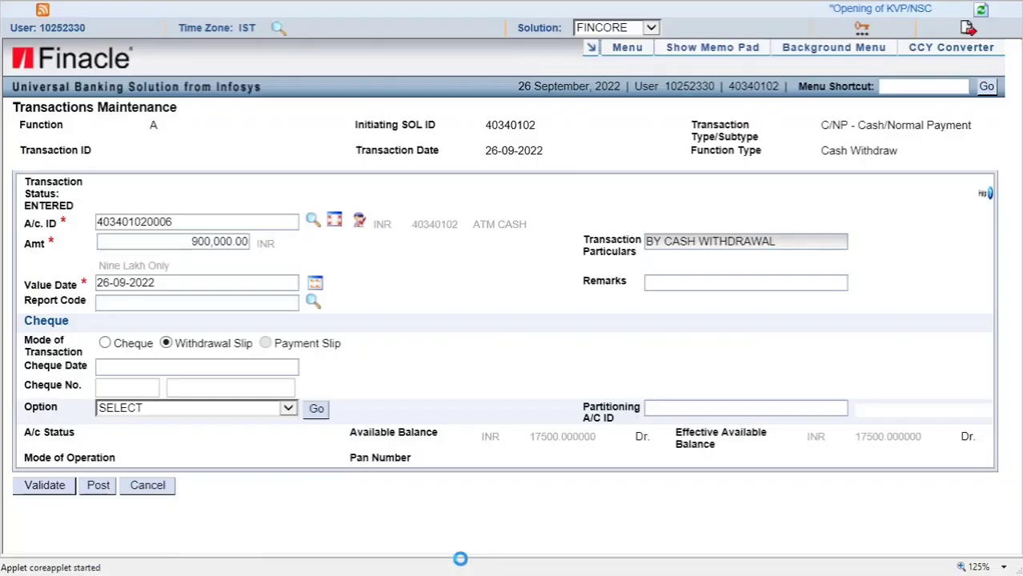
key(Tab)
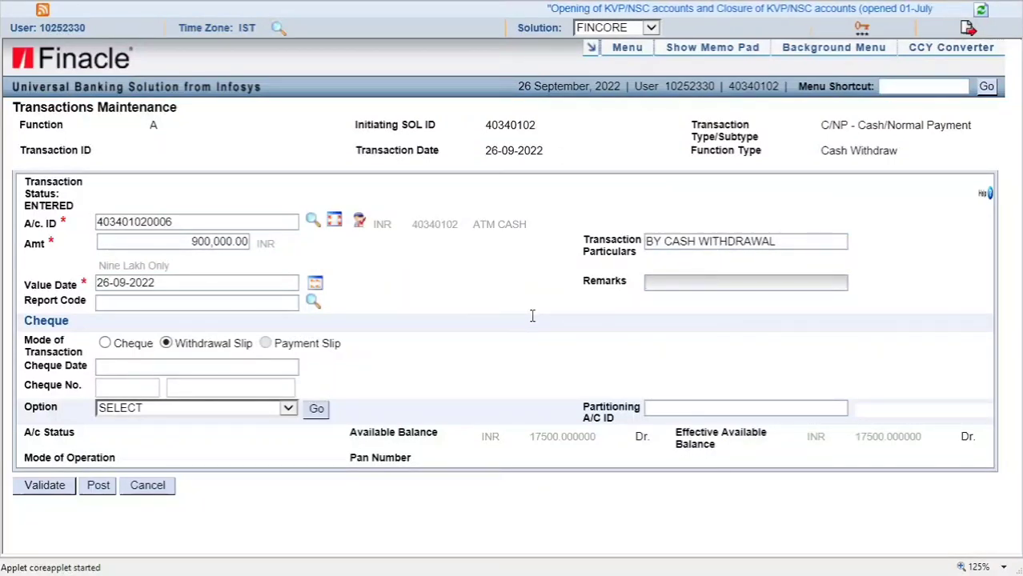
key(ctrl+v)
key(shift+Tab)
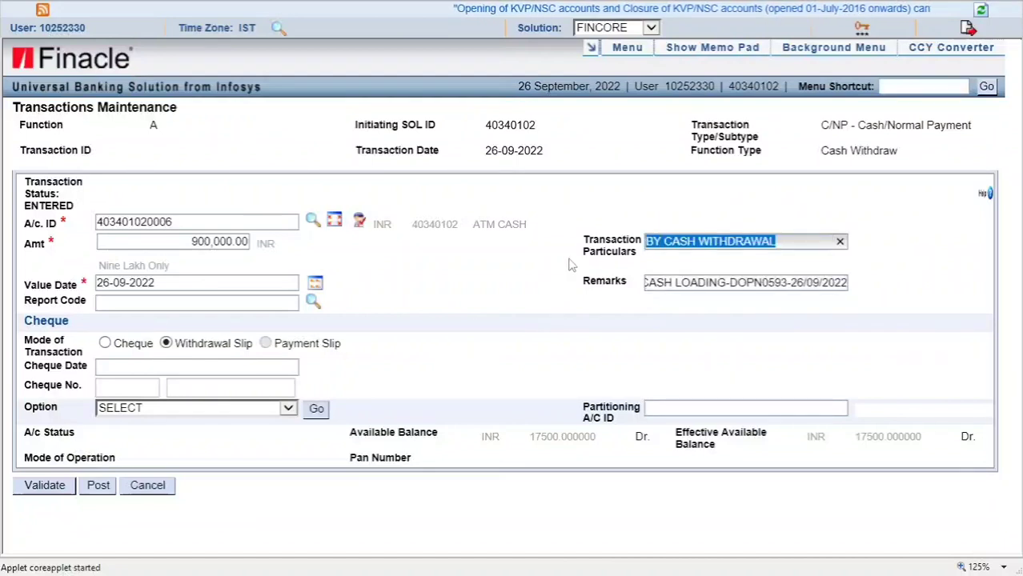
key(ctrl+v)
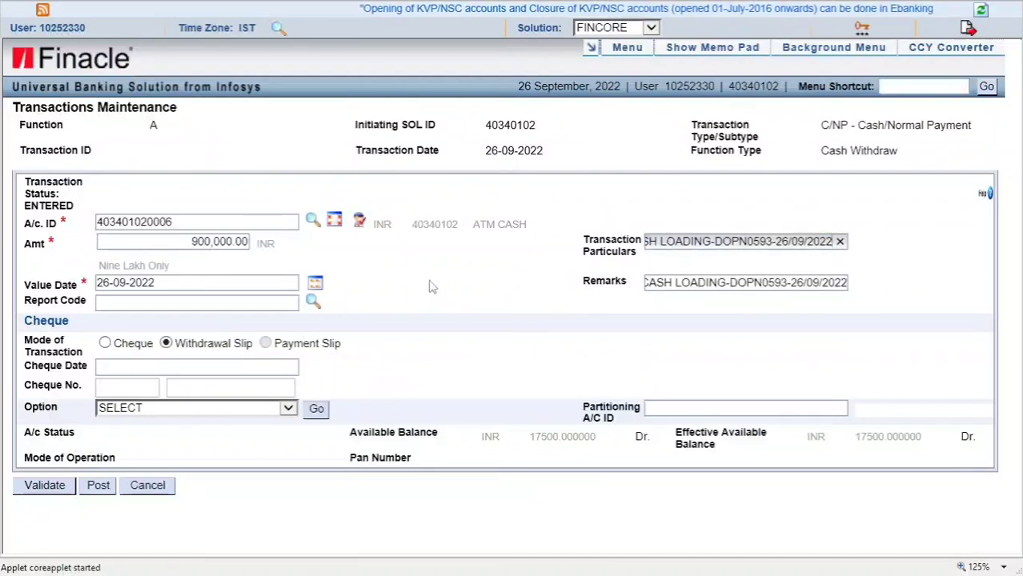
key(ctrl+a)
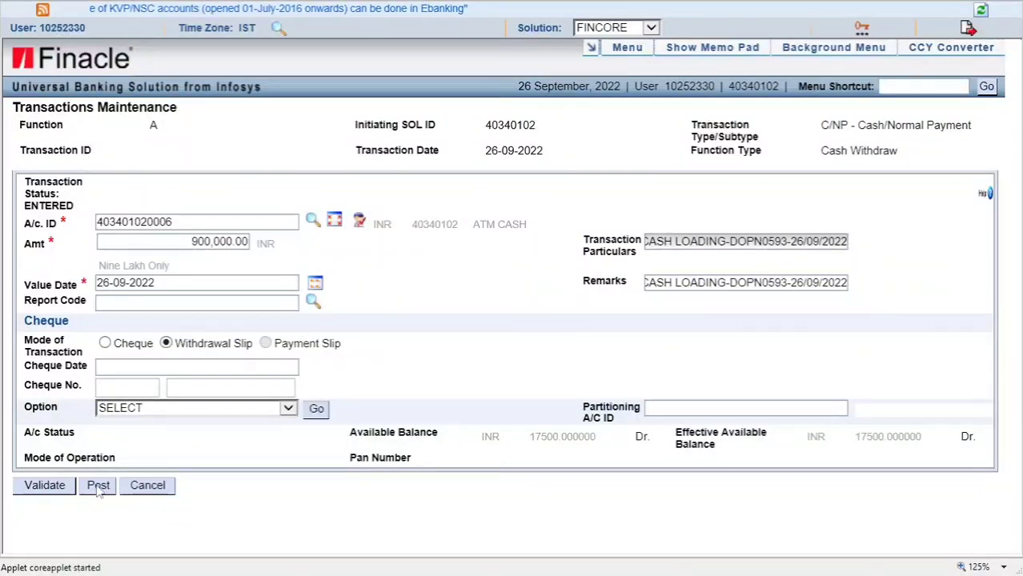
click(97, 486)
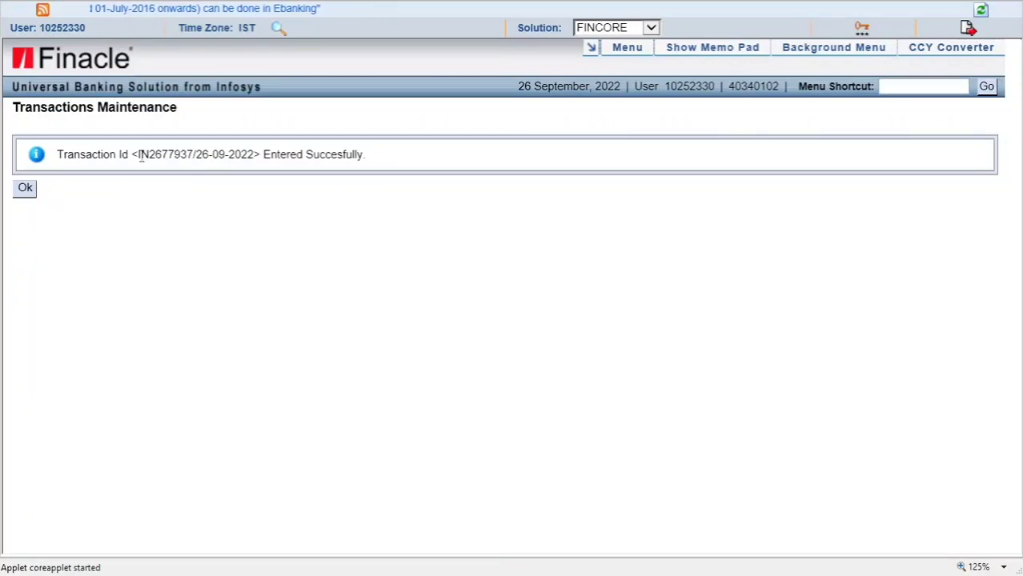
- Select the new transaction ID shown in the success message
drag(138, 154, 183, 161)
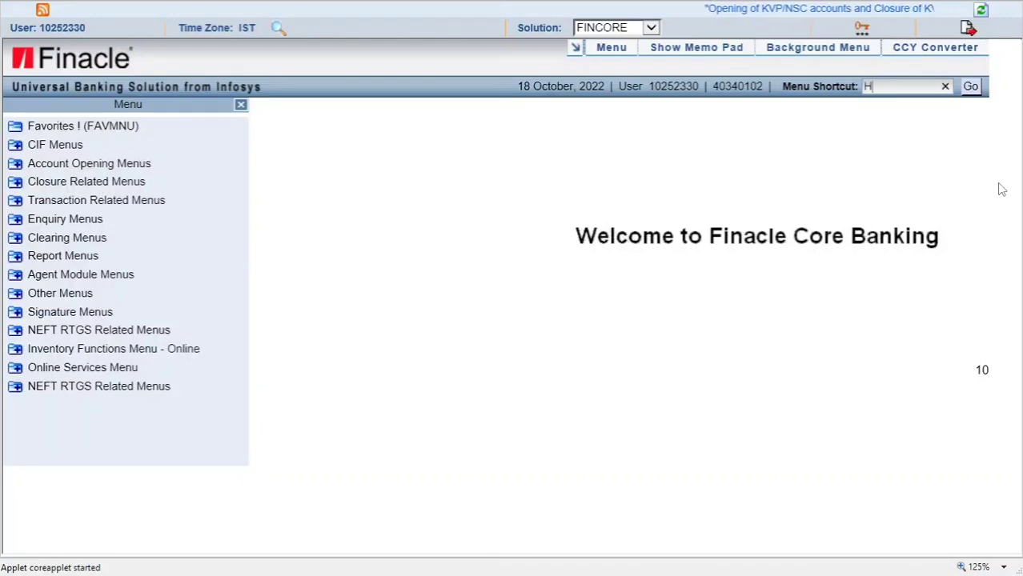
- Open the ACLINQ ledger inquiry for the ATM CASH account, dismiss the ownership alert, and begin editing Start Date
text(ACLINQ)
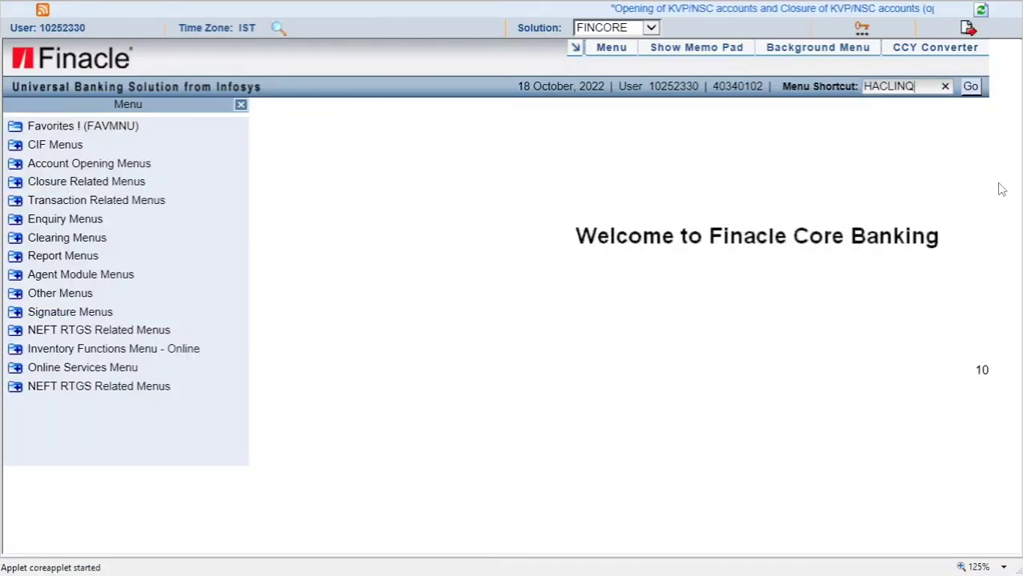
key(Return)
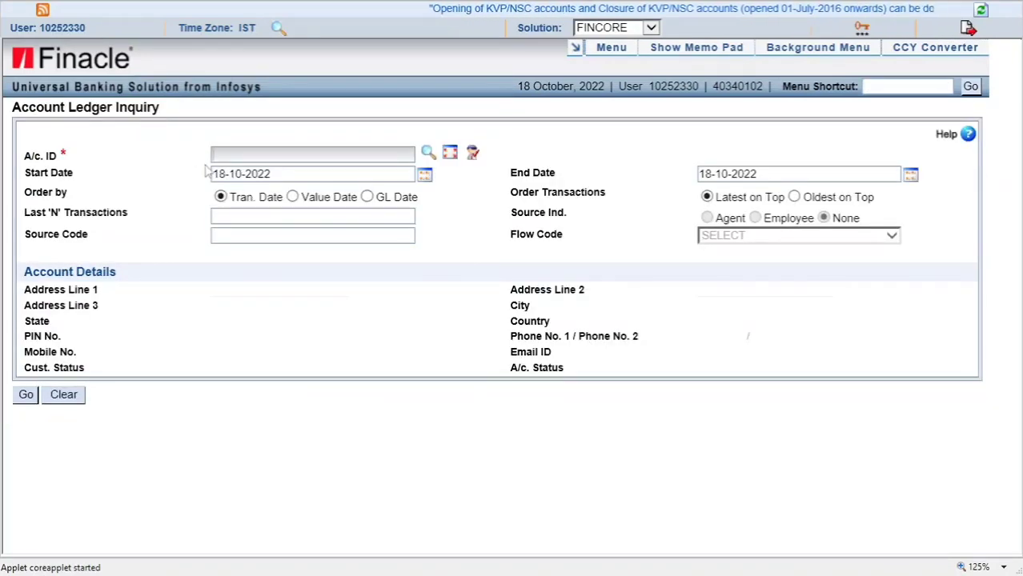
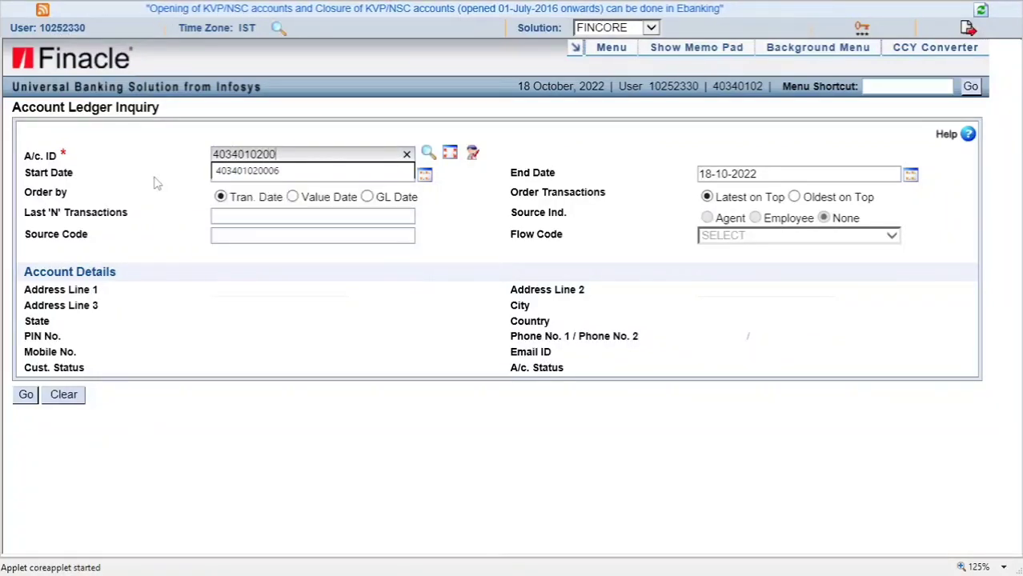
key(Tab)
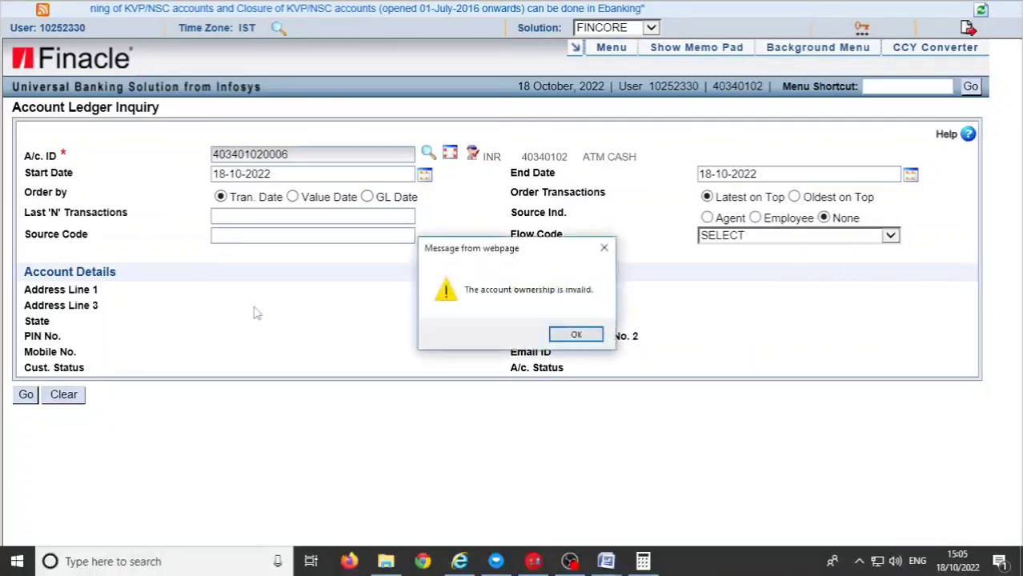
click(575, 337)
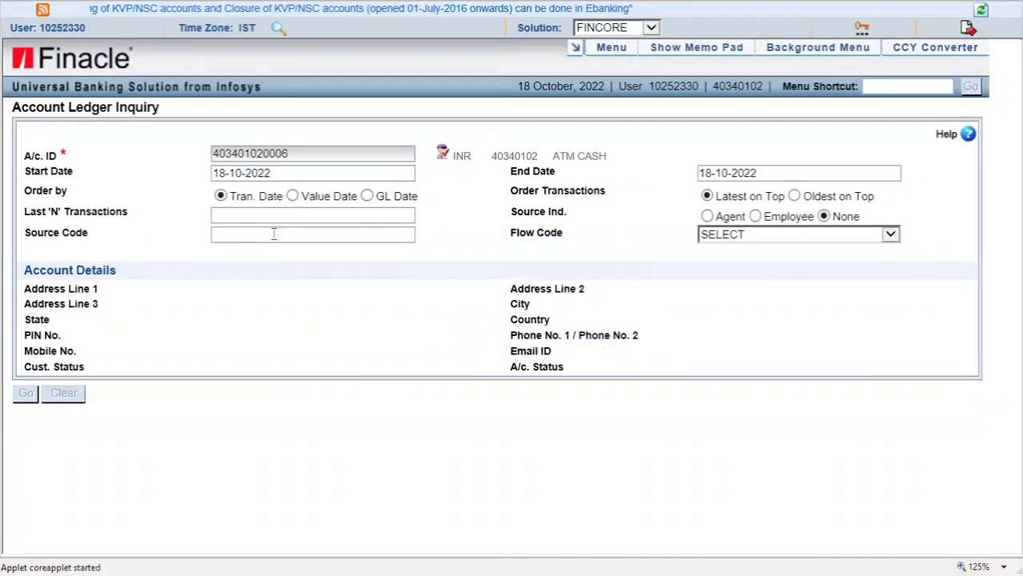
click(224, 174)
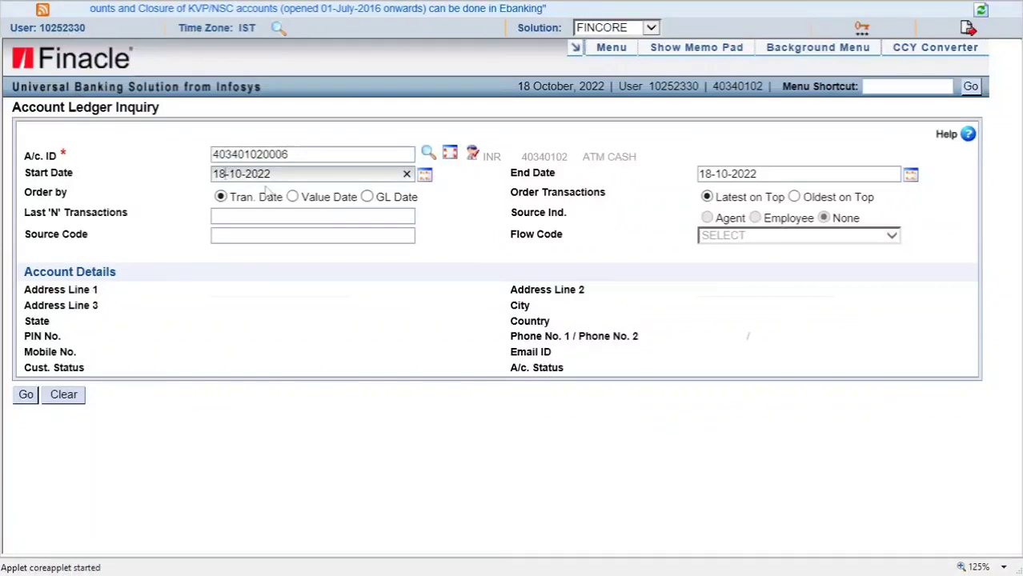
key(BackSpace)
- Set Start Date 14-10-2022, run the ledger, highlight the CASH LOADING entry, then acknowledge the success message
text(4)
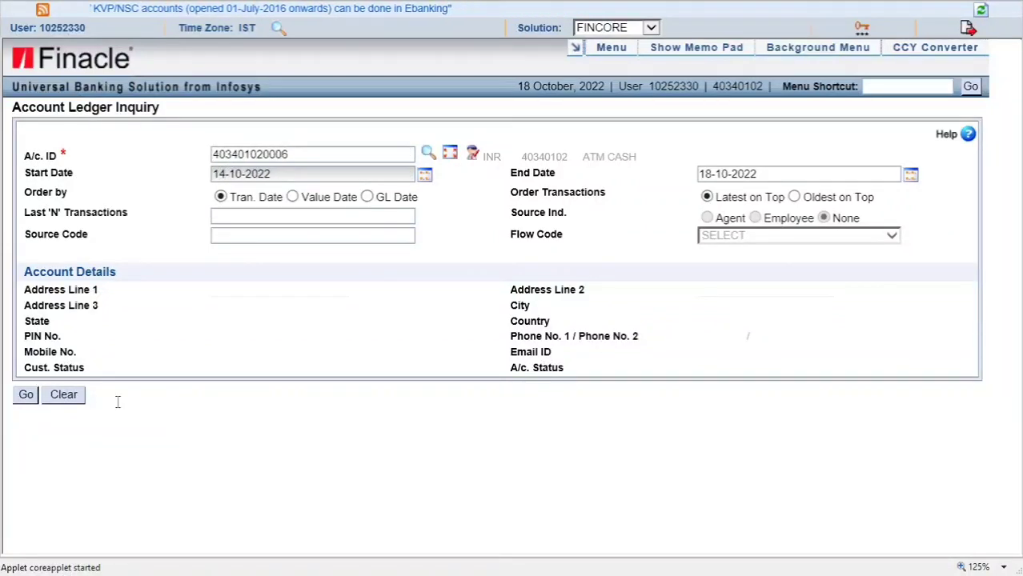
click(26, 395)
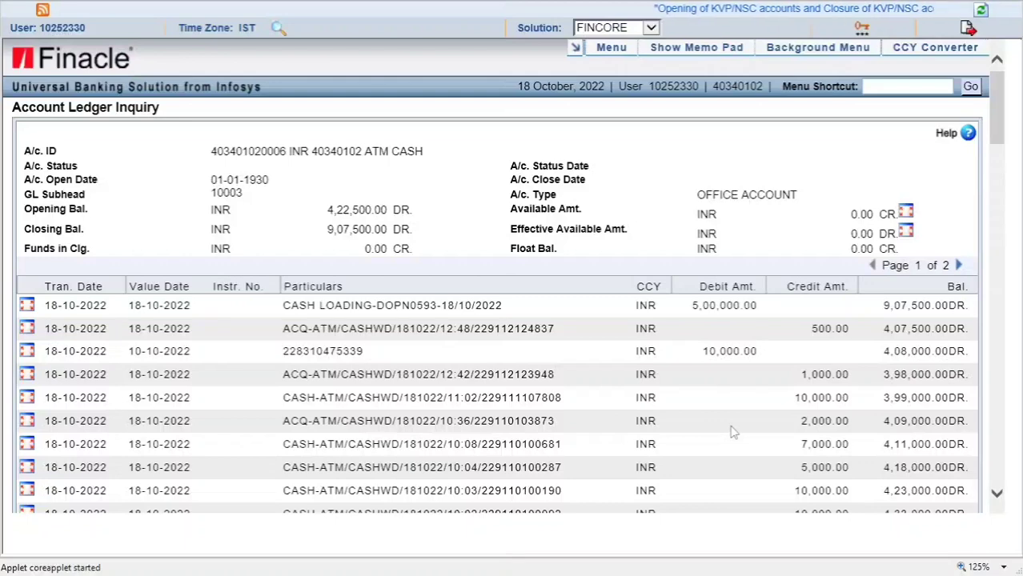
scroll(731, 432, down, 2)
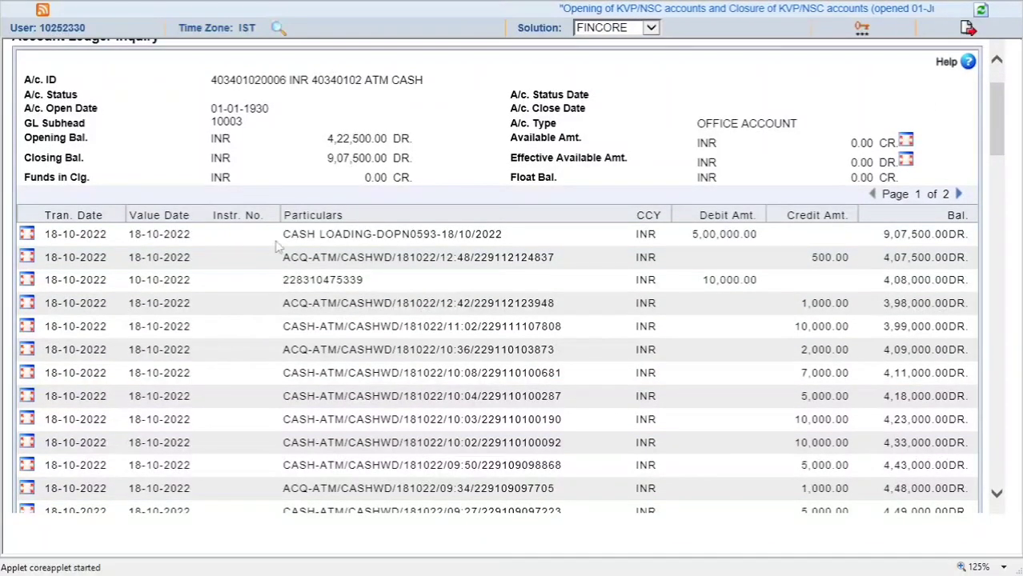
drag(284, 234, 503, 236)
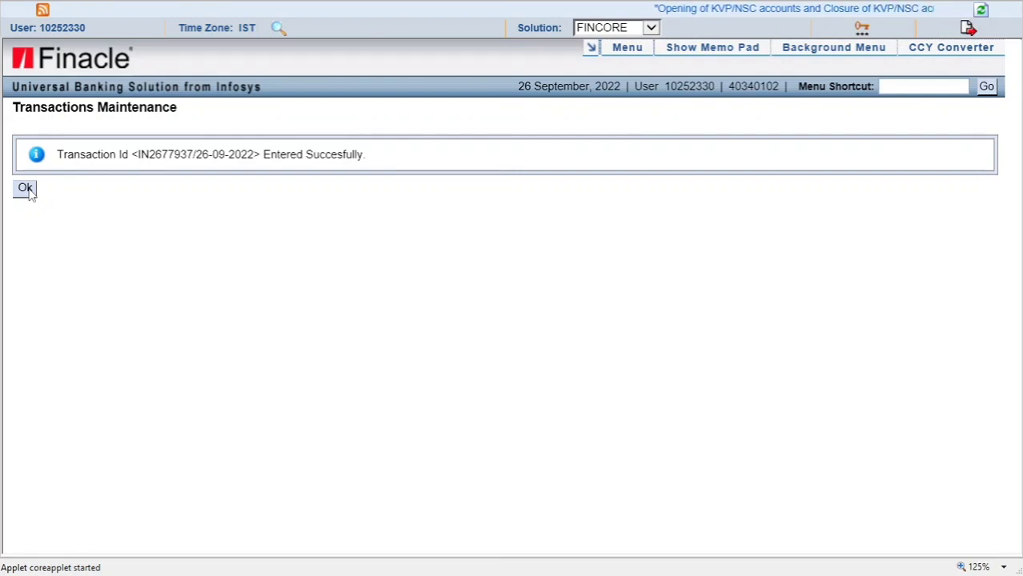
click(25, 189)
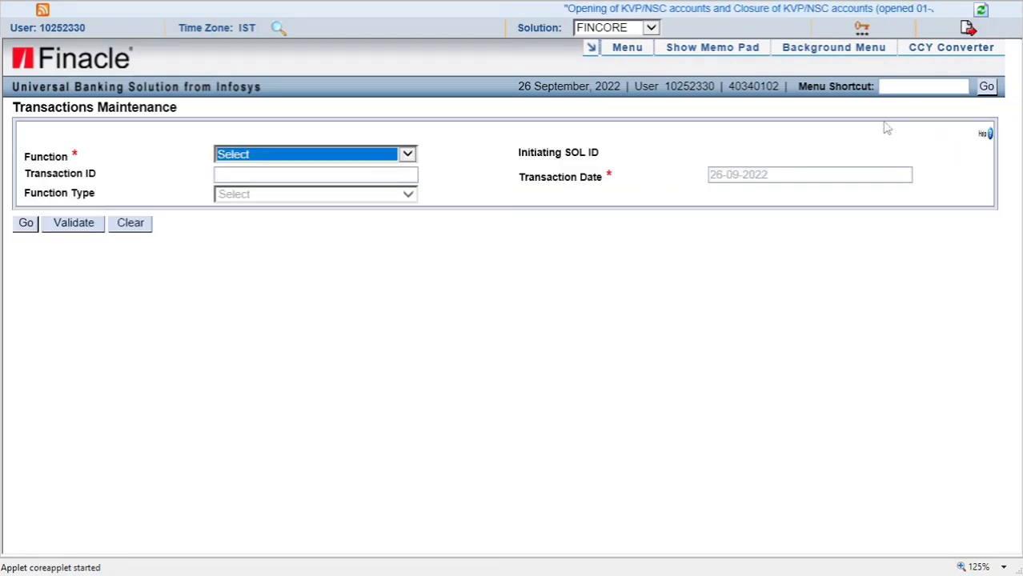